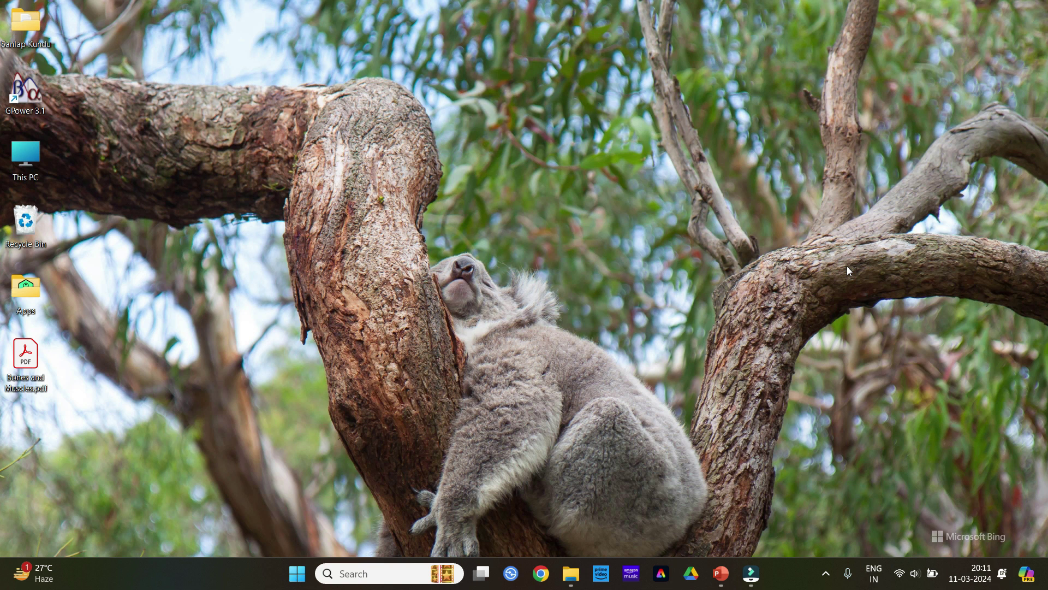
# Launch G*Power and choose the t test for two independent means, keeping A priori analysis.
pyautogui.doubleClick(35, 83)
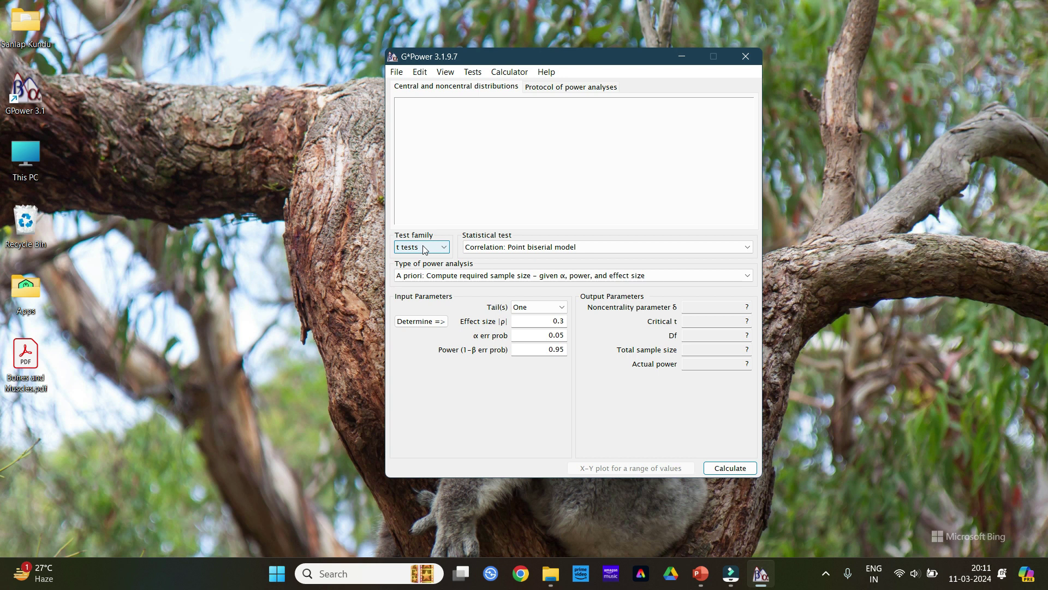
pyautogui.click(501, 252)
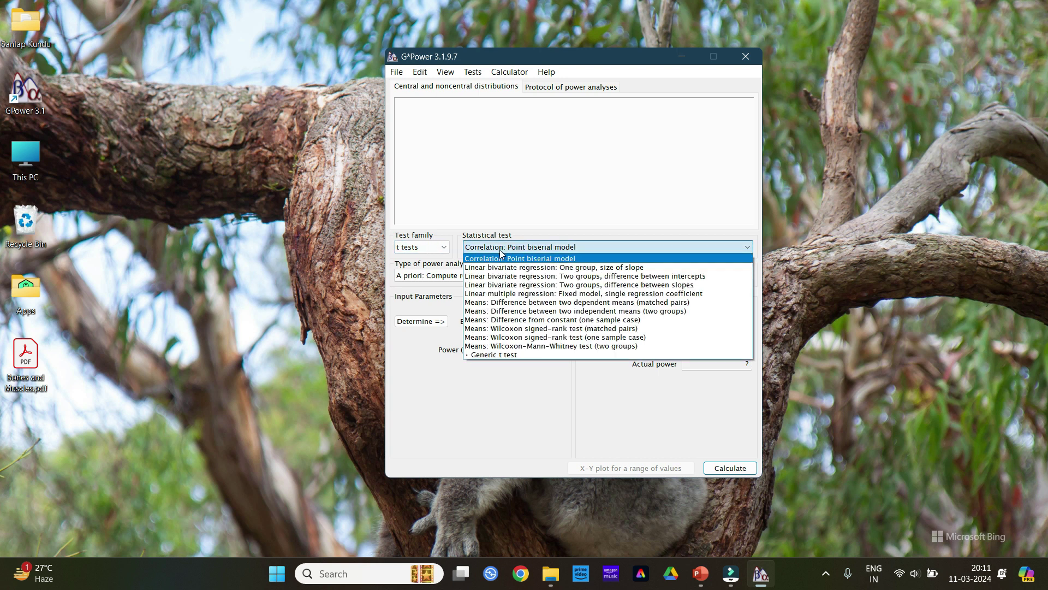
pyautogui.click(514, 314)
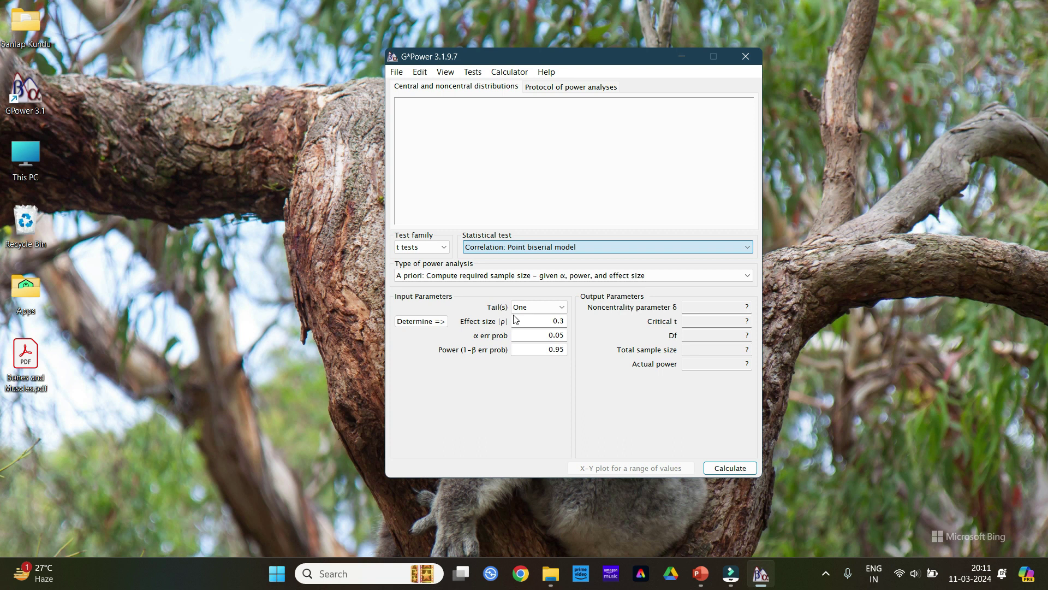
pyautogui.click(453, 281)
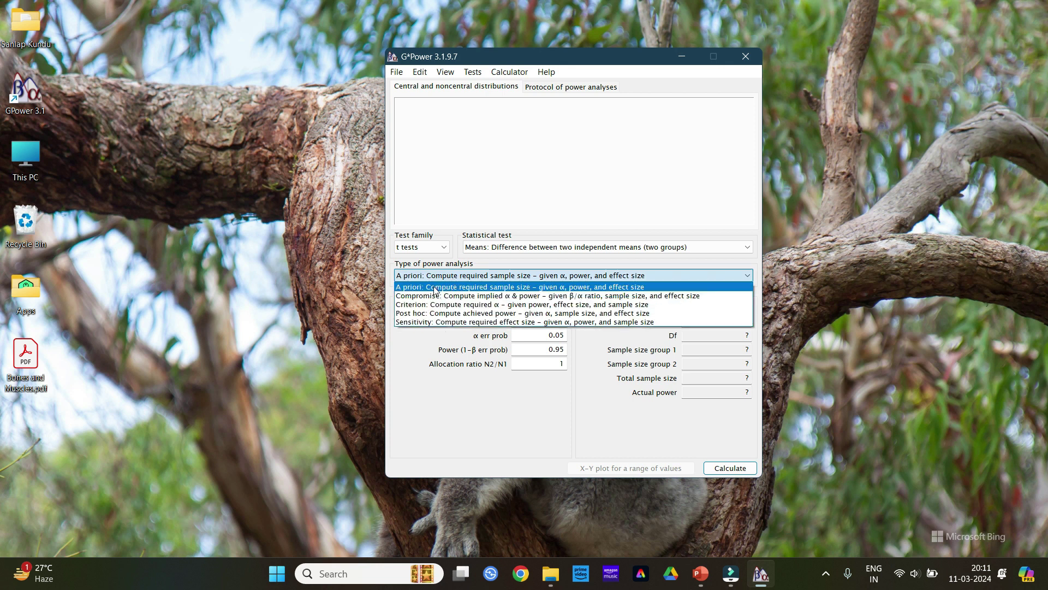
pyautogui.click(434, 286)
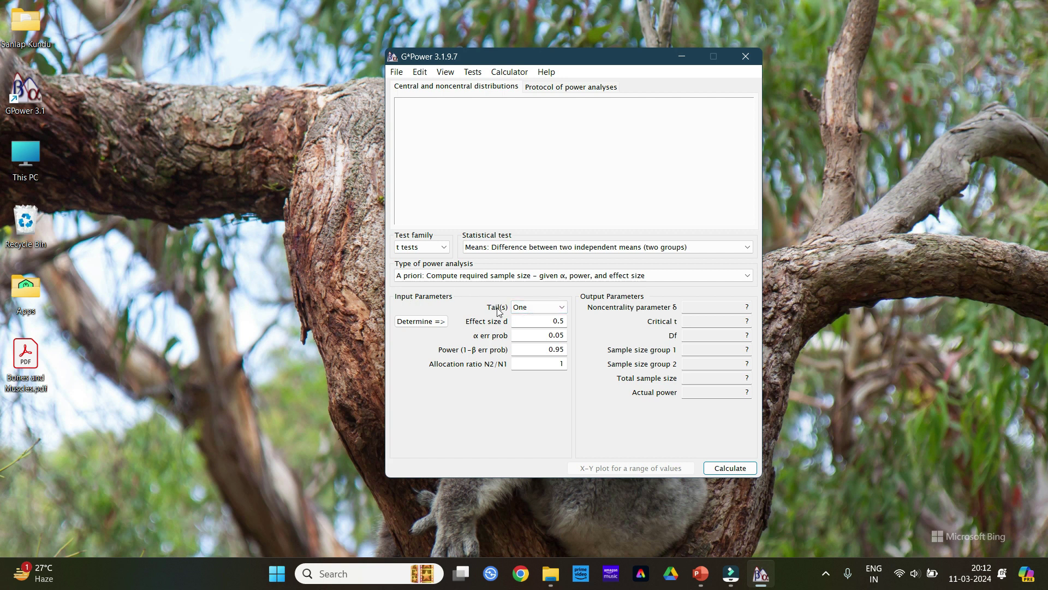
# Set Tail(s) to Two for the two-group means analysis.
pyautogui.click(524, 309)
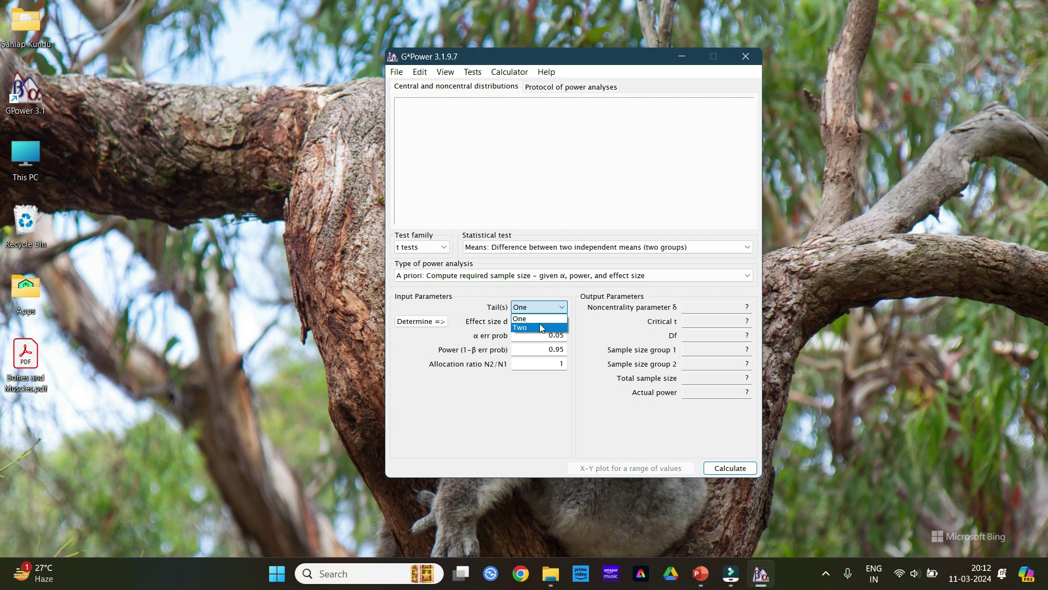
pyautogui.click(542, 328)
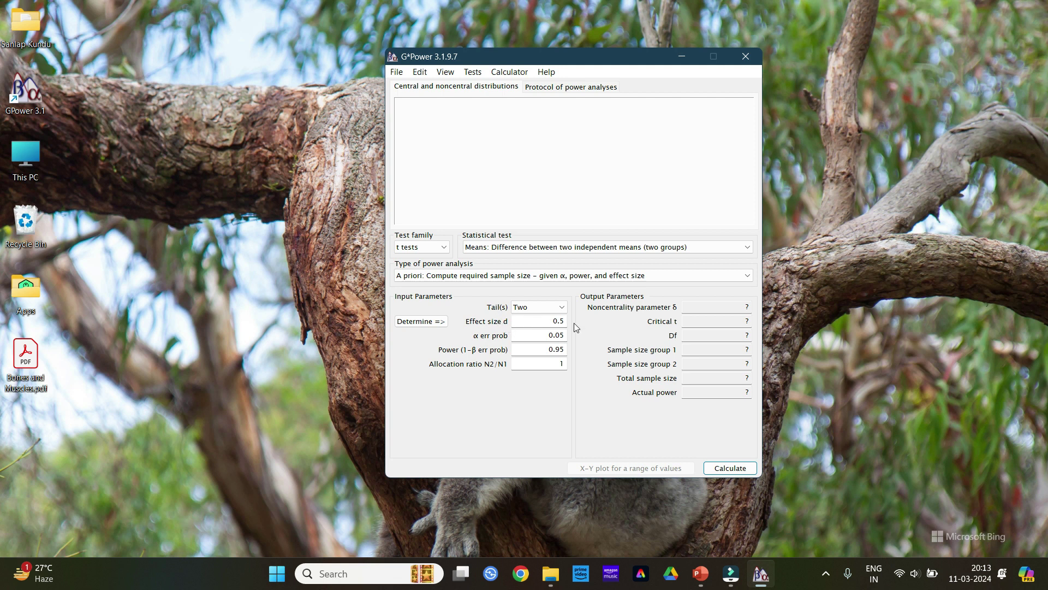
pyautogui.moveTo(565, 322)
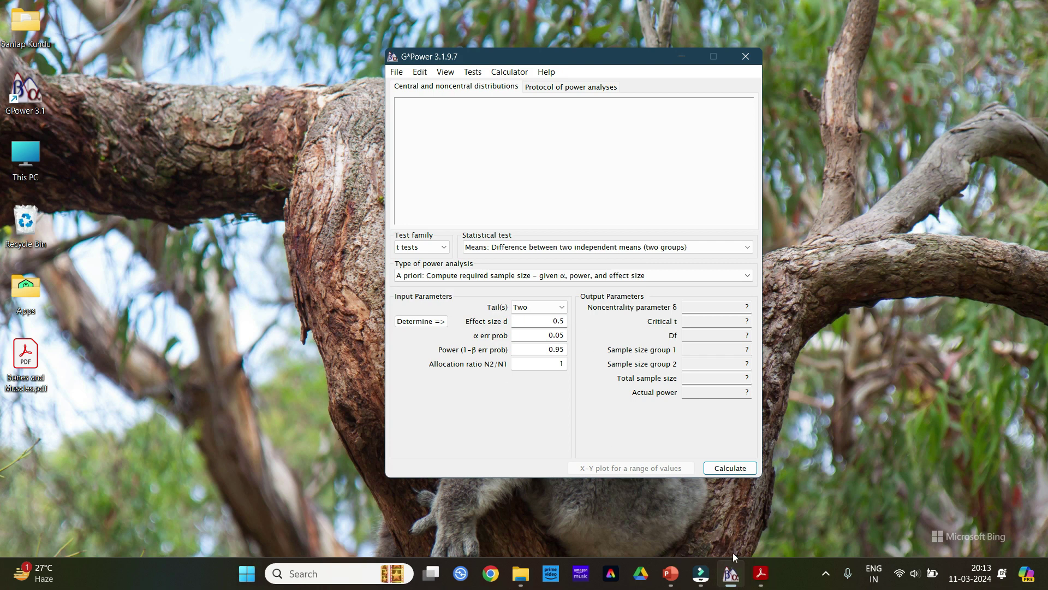
pyautogui.click(762, 574)
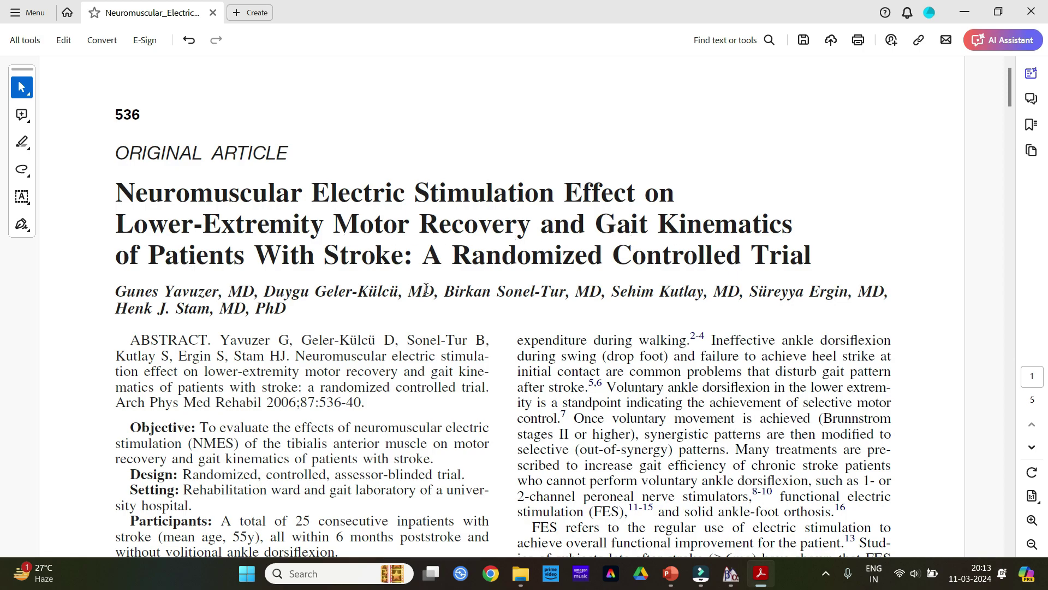
pyautogui.scroll(-12, 426, 287)
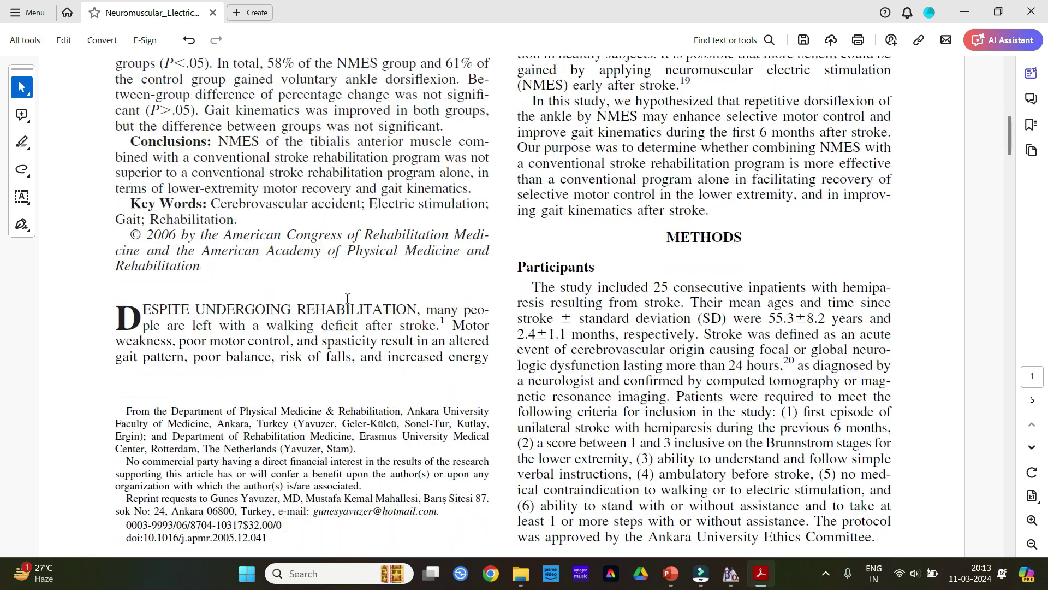
pyautogui.scroll(-15, 347, 299)
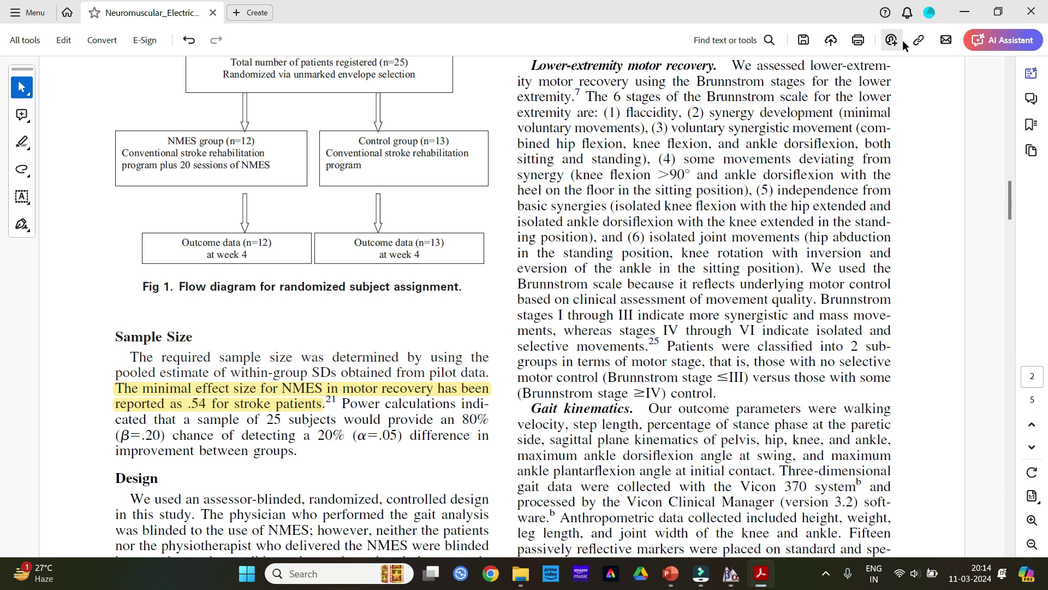
pyautogui.click(965, 12)
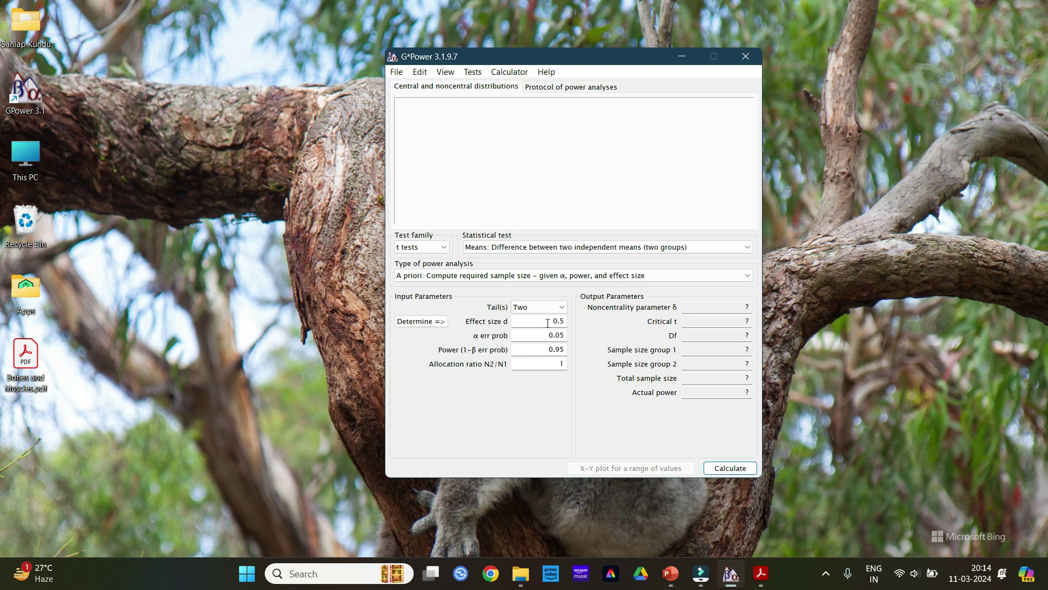
# Enter effect size d 0.54 and power (1-β err prob) 0.80.
pyautogui.click(566, 321)
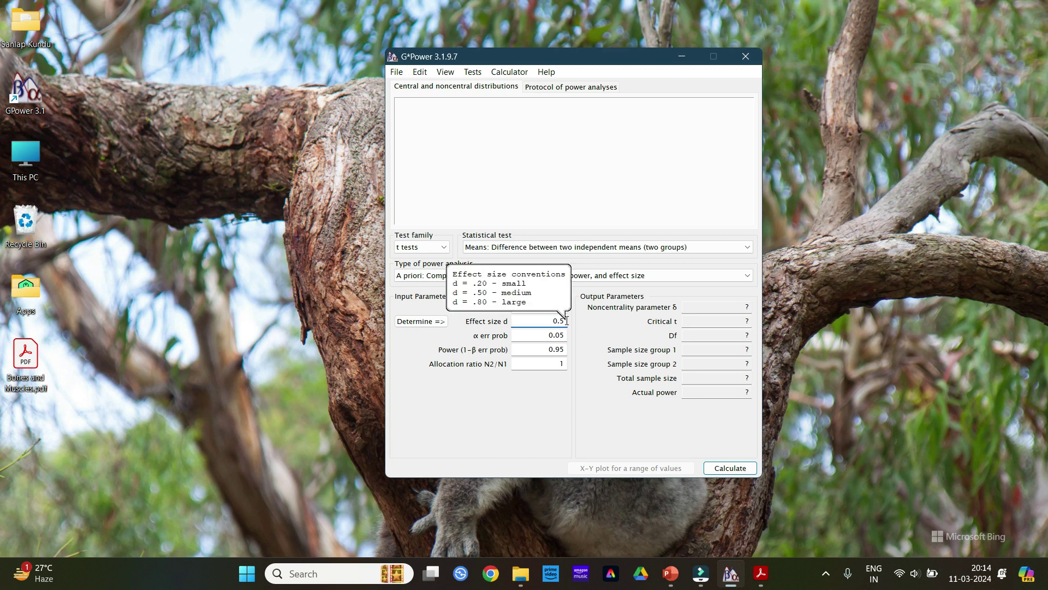
pyautogui.write('4')
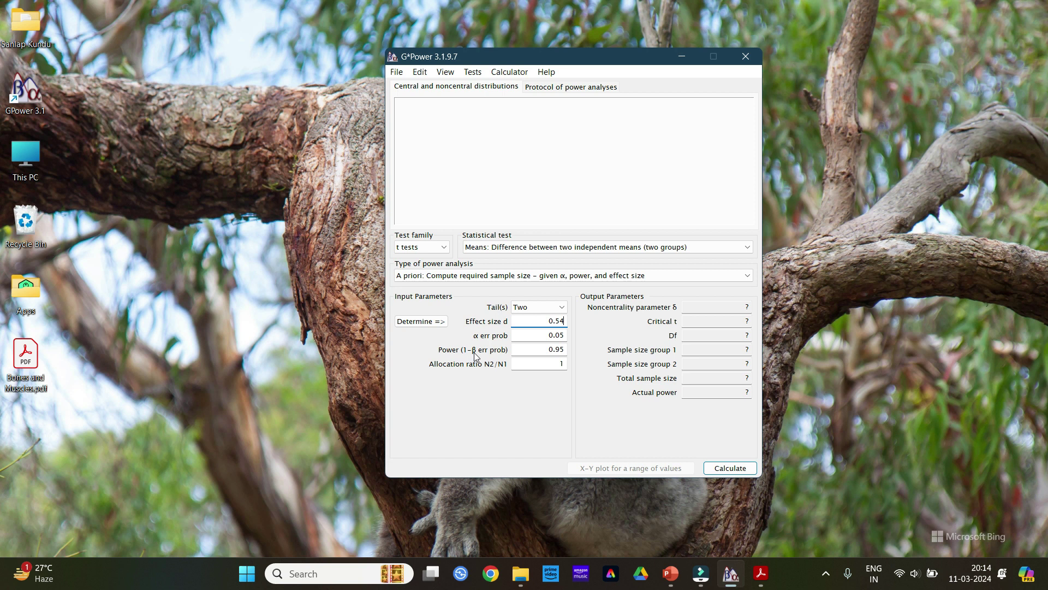
pyautogui.click(568, 349)
pyautogui.press('BackSpace')
pyautogui.press('BackSpace')
pyautogui.write('80')
pyautogui.click(566, 365)
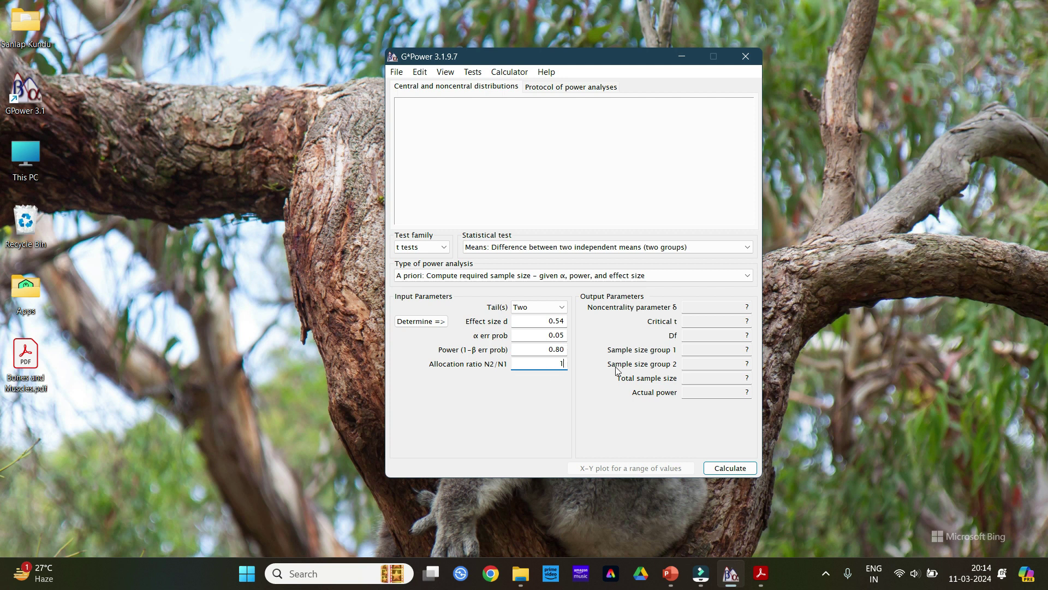
# Calculate the sample size: 55 per group, total 110, actual power 0.8013791.
pyautogui.click(732, 468)
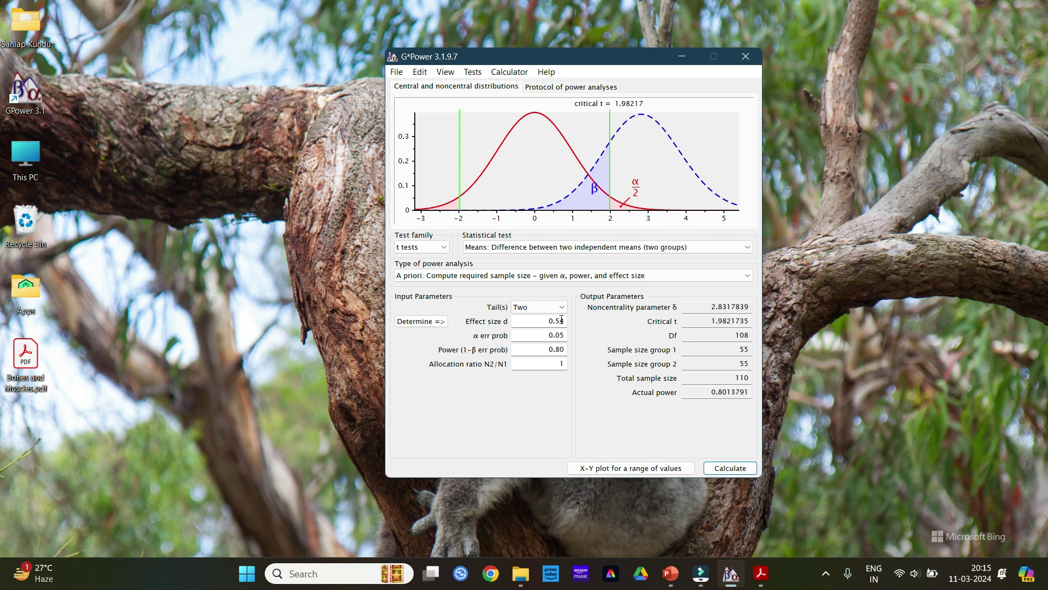
pyautogui.moveTo(561, 320)
# Print the distributions plot to PDF on the Desktop as s1.
pyautogui.click(398, 73)
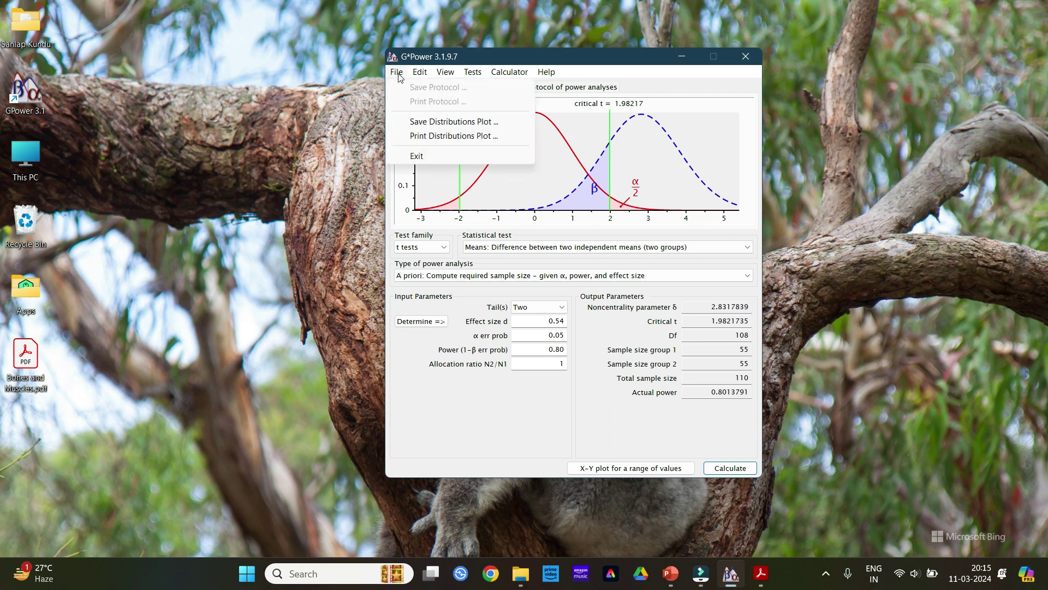
pyautogui.click(421, 137)
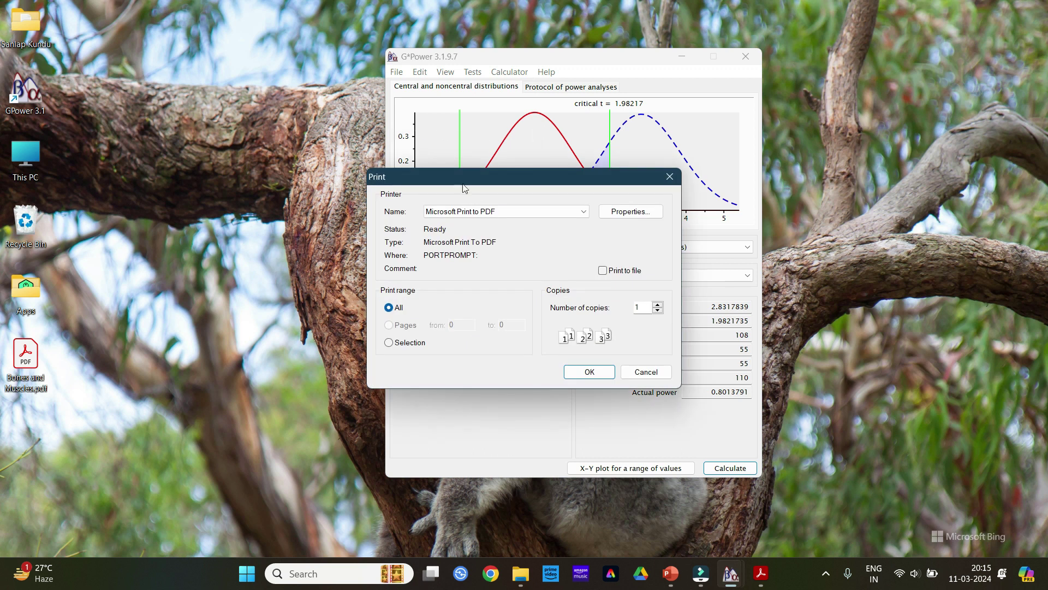
pyautogui.click(604, 371)
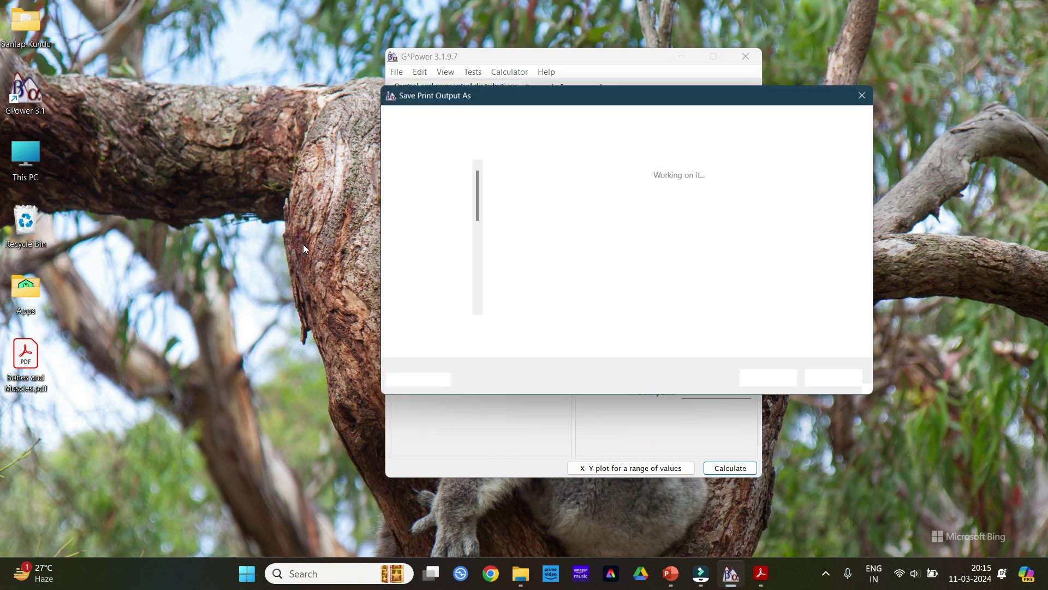
pyautogui.click(426, 256)
pyautogui.click(563, 334)
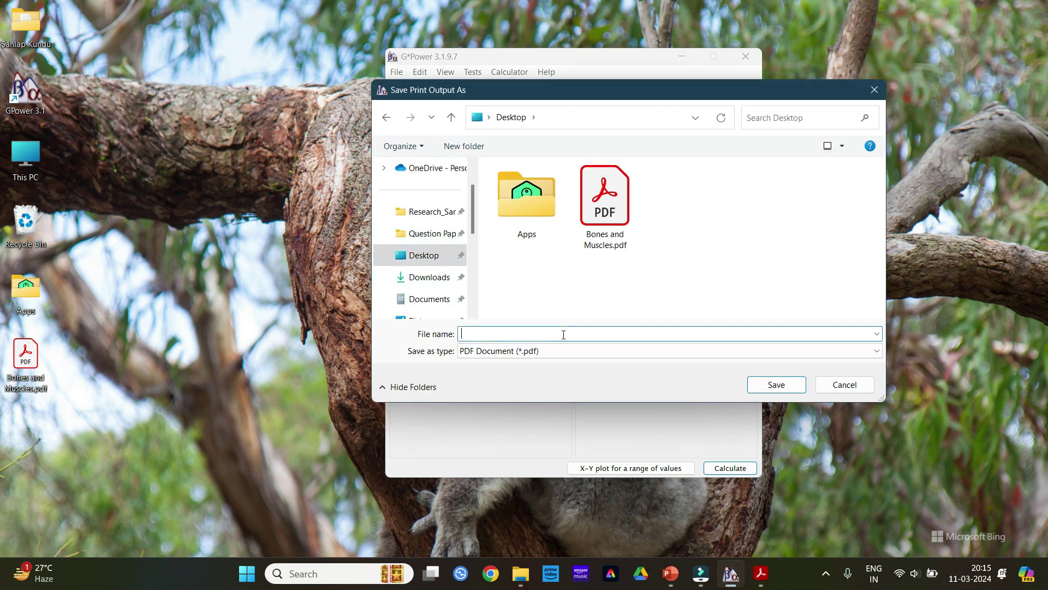
pyautogui.write('s1')
pyautogui.press('Return')
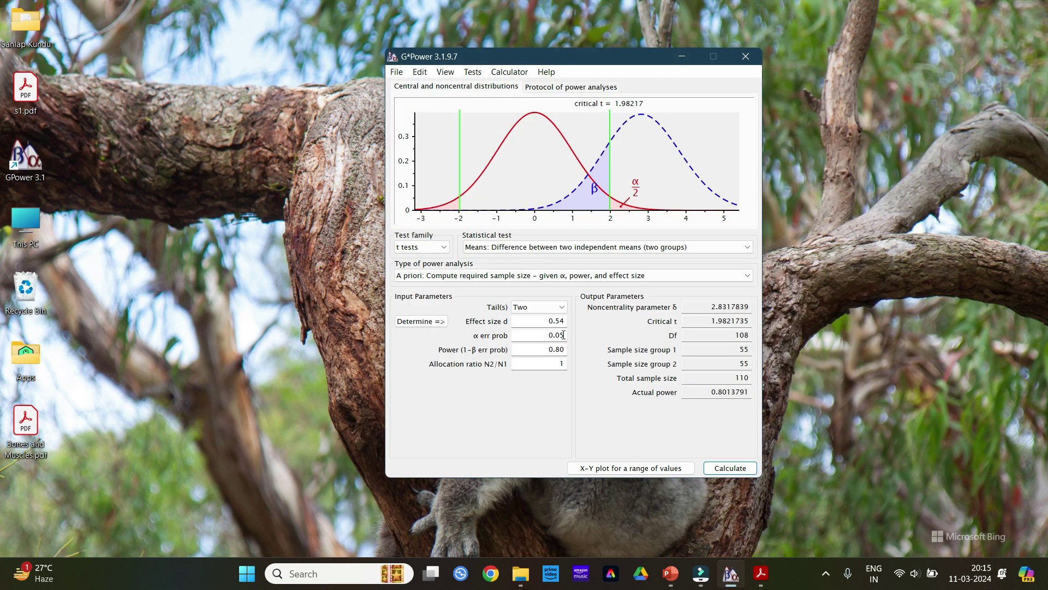
# Show the Protocol of power analyses and print it to PDF as p2.
pyautogui.click(551, 87)
pyautogui.scroll(-1, 663, 171)
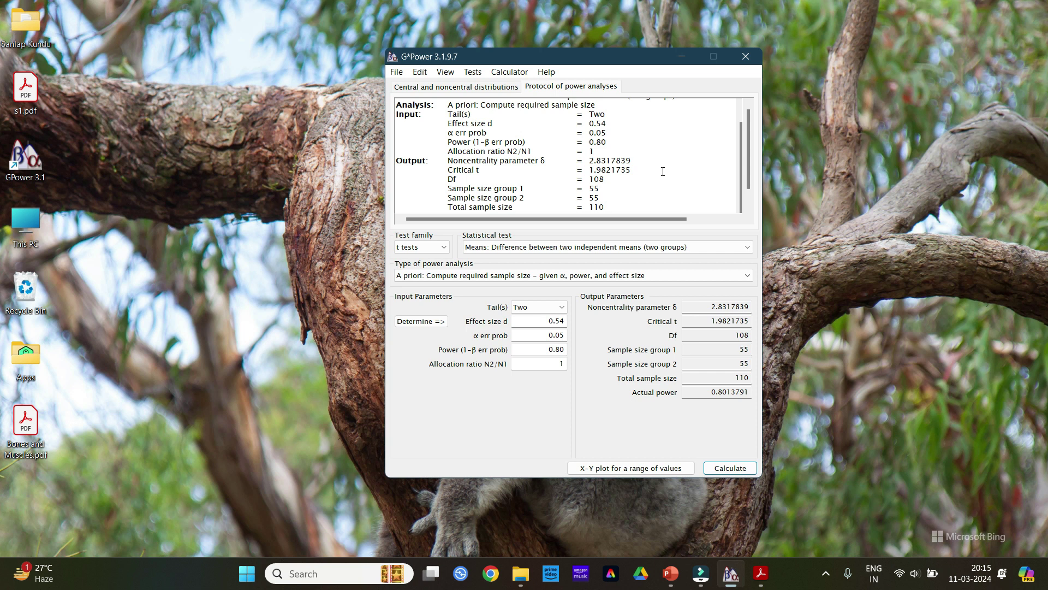
pyautogui.click(397, 72)
pyautogui.click(434, 101)
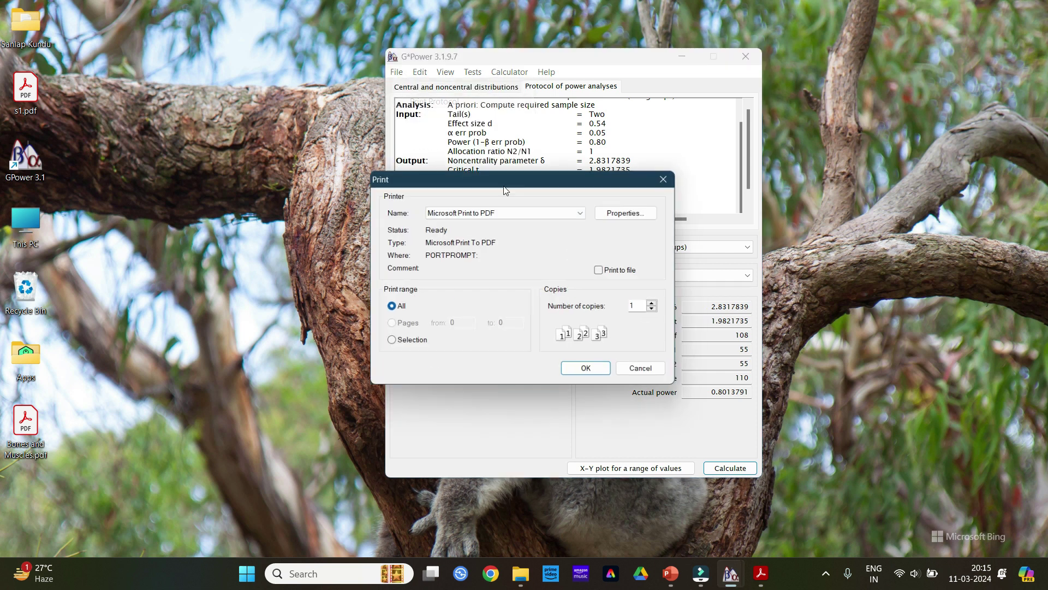
pyautogui.click(598, 369)
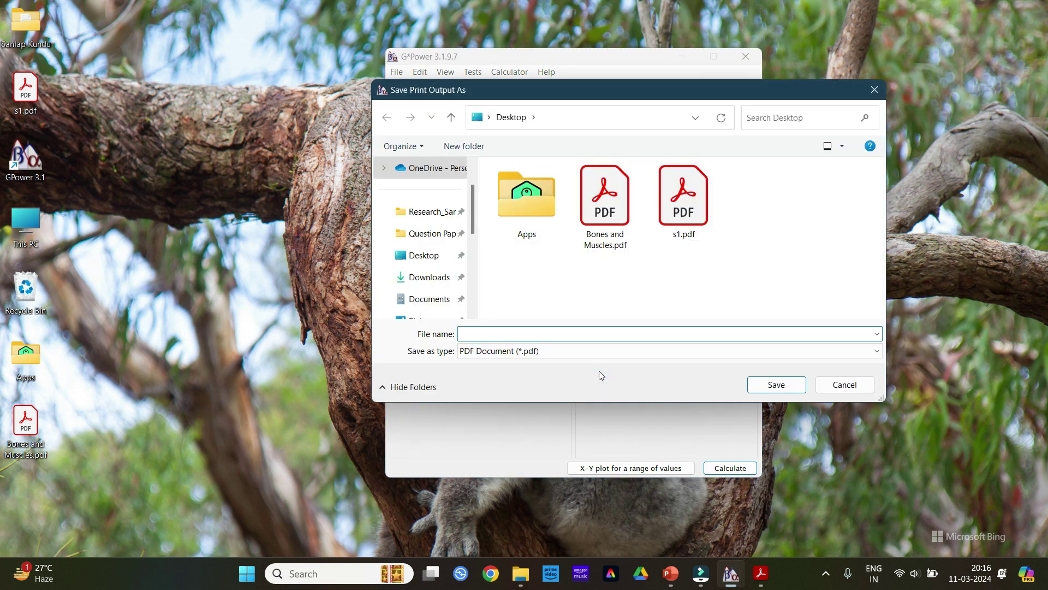
pyautogui.write('p2')
pyautogui.press('Return')
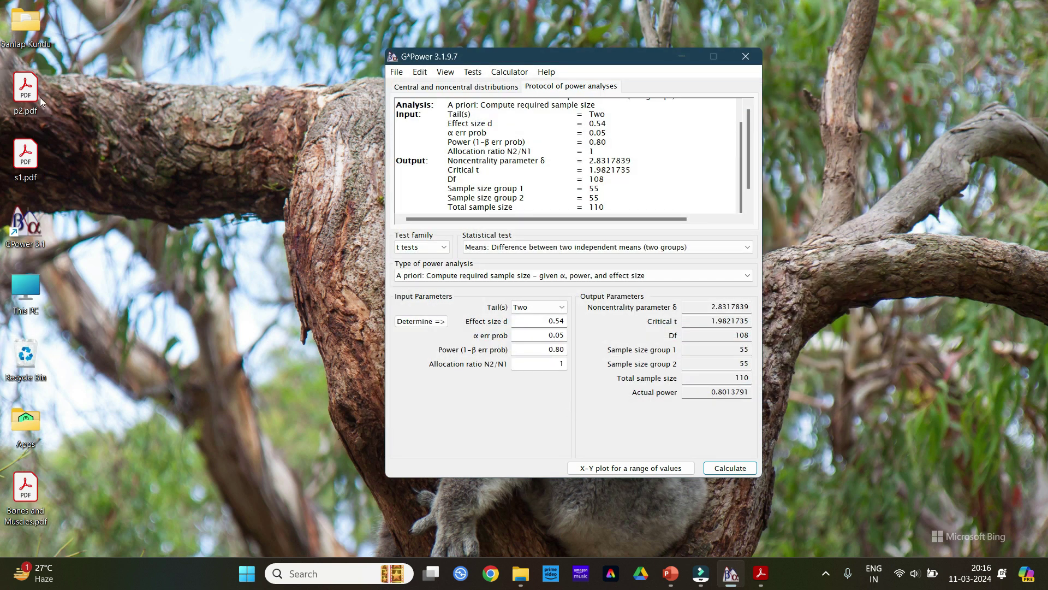
# Open s1.pdf and p2.pdf from the desktop in Acrobat to check them, then return to G*Power.
pyautogui.doubleClick(32, 113)
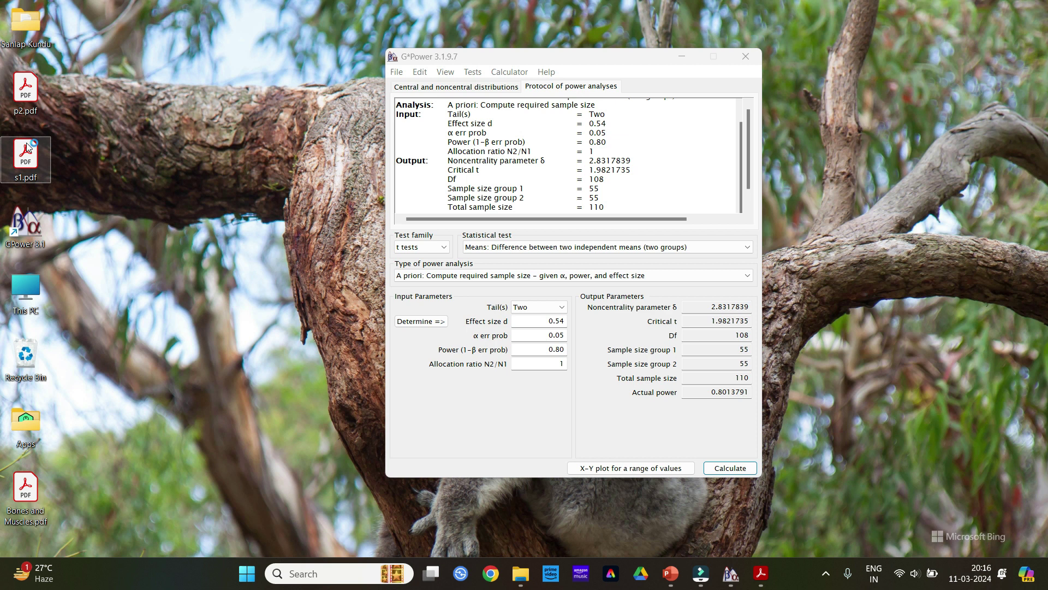
pyautogui.scroll(-3, 523, 234)
pyautogui.scroll(3, 523, 234)
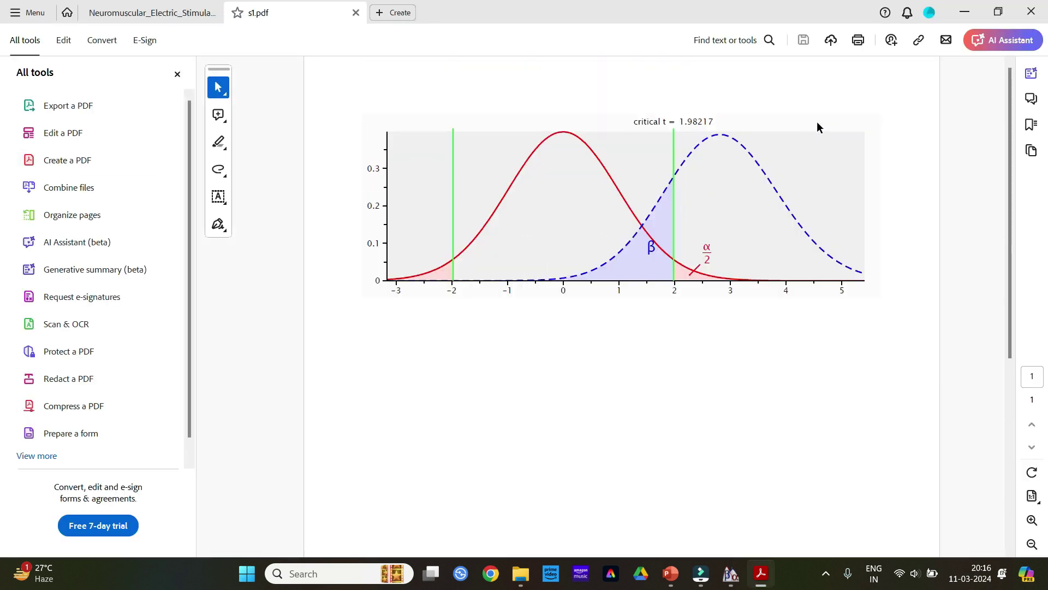
pyautogui.click(963, 12)
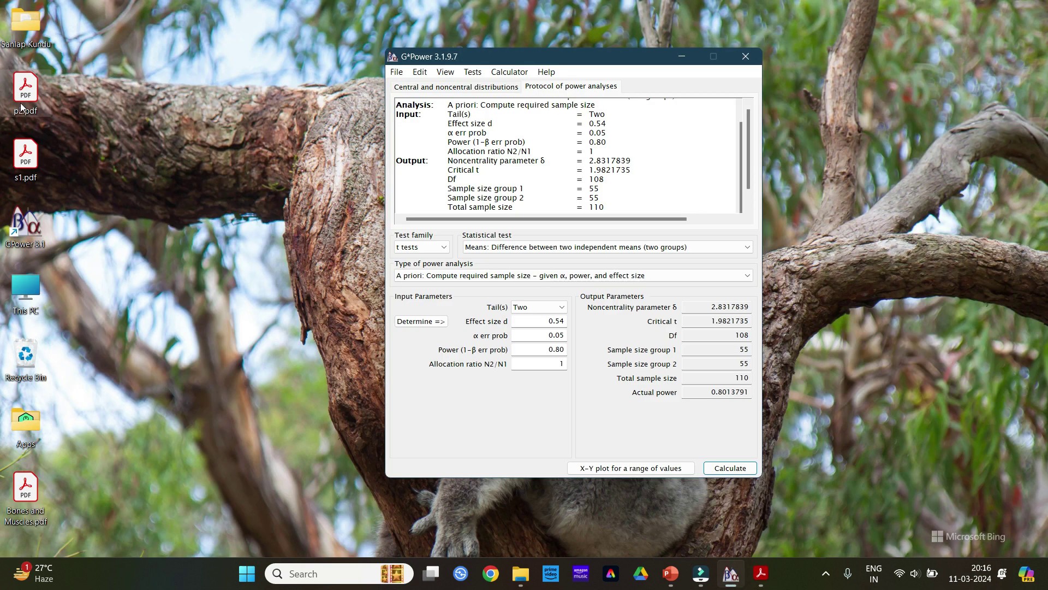
pyautogui.doubleClick(21, 94)
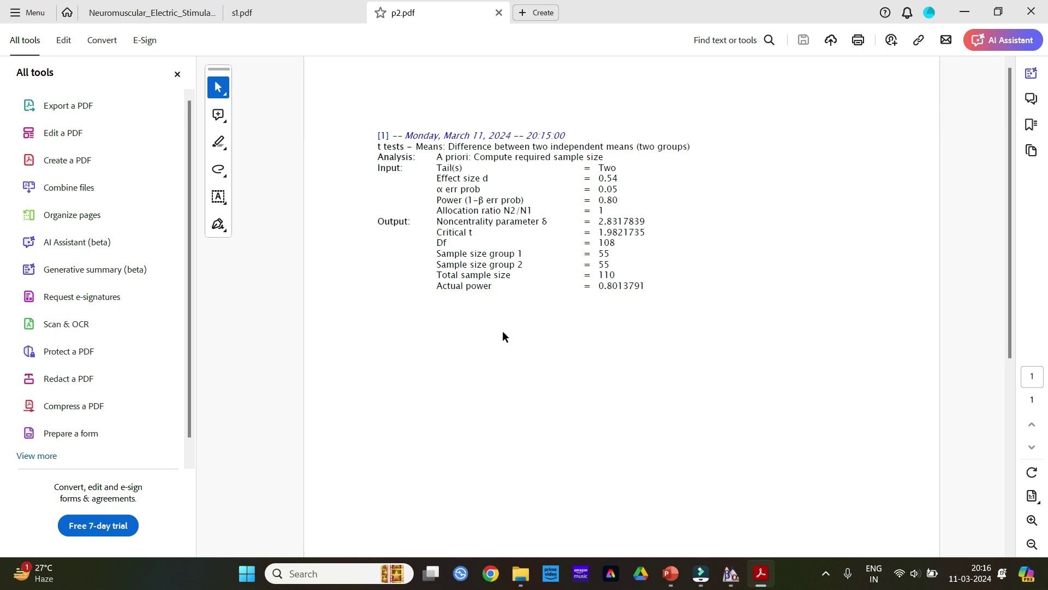
pyautogui.click(965, 11)
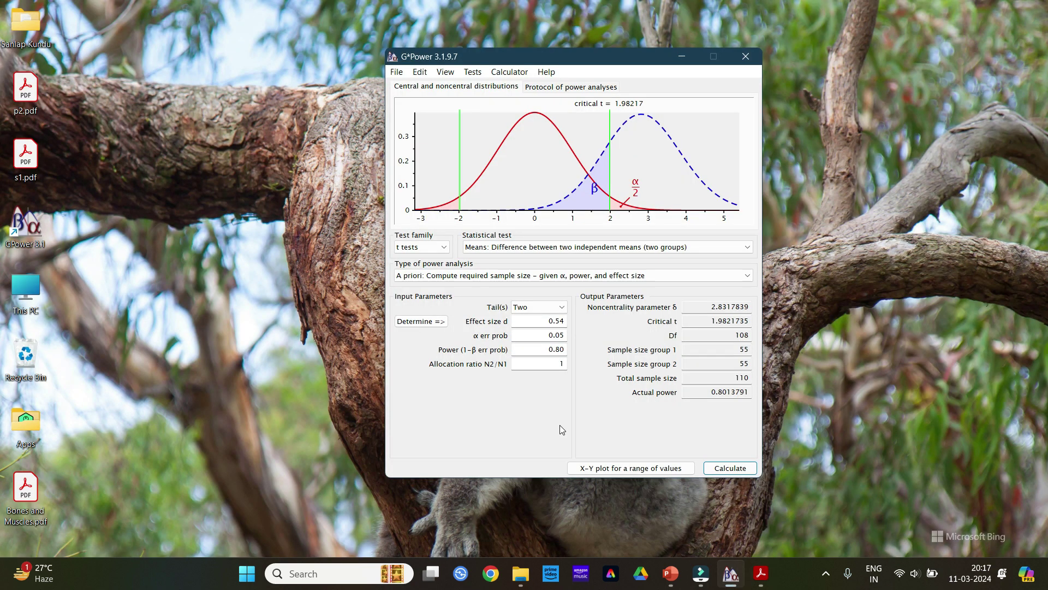